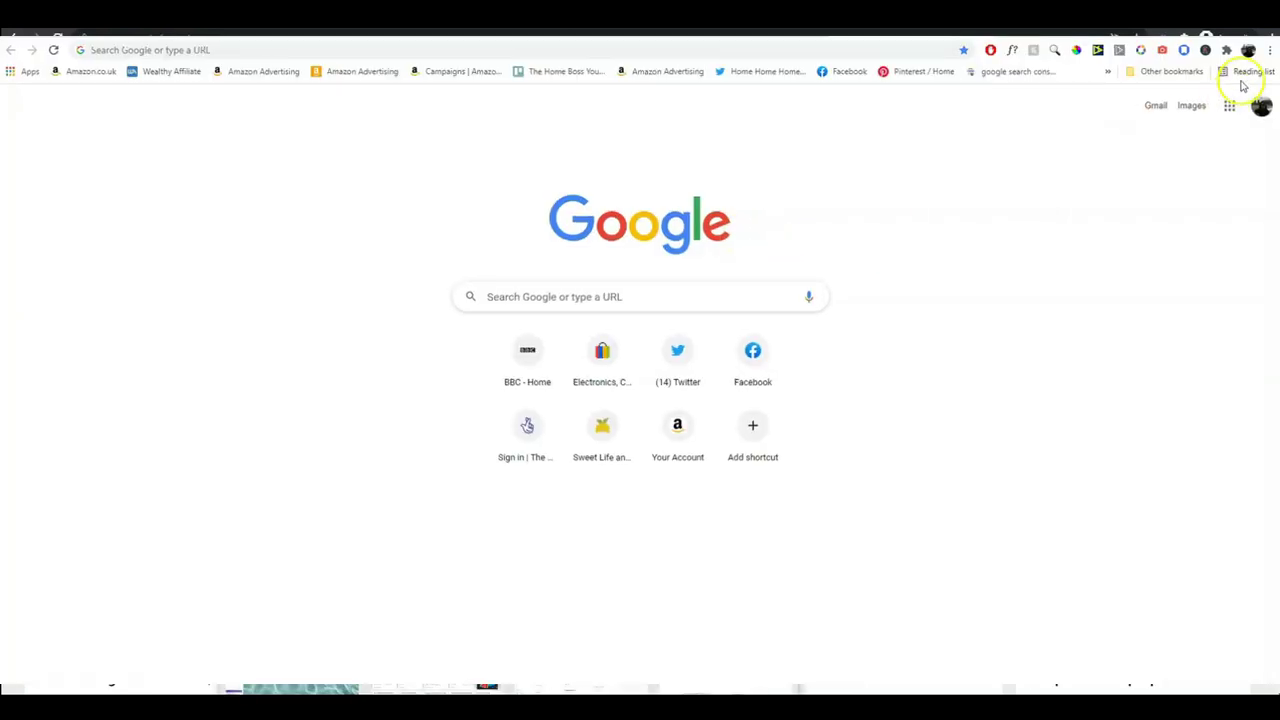
Open a new Chrome Incognito window showing the Amazon.com homepage
left_click(1263, 65)
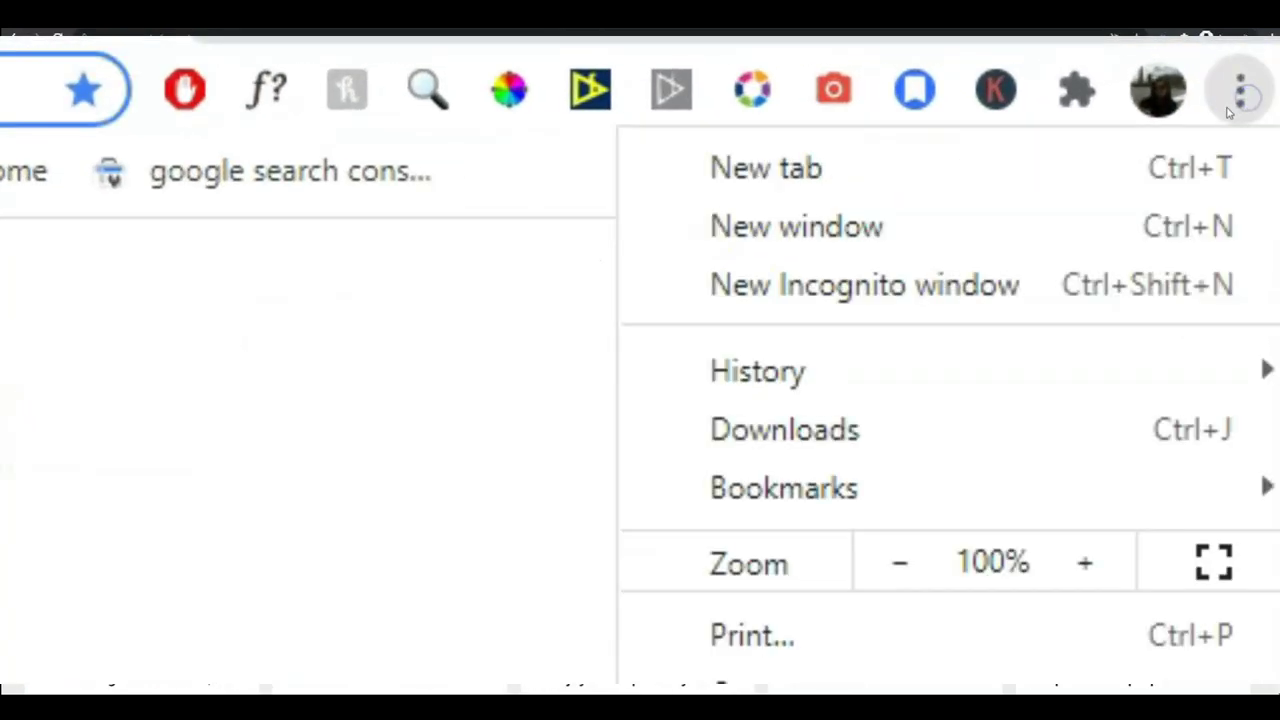
left_click(930, 288)
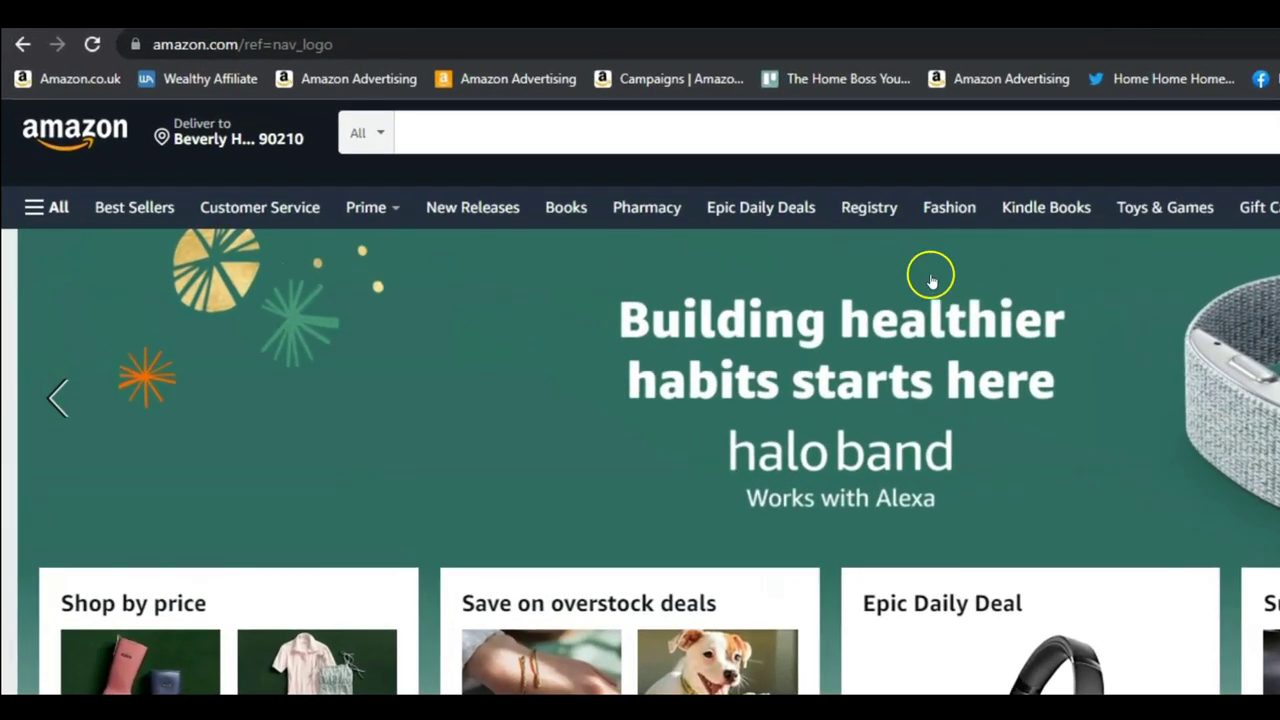
Enter 'activity book' in the Amazon search box to show keyword suggestions and volumes
left_click(650, 137)
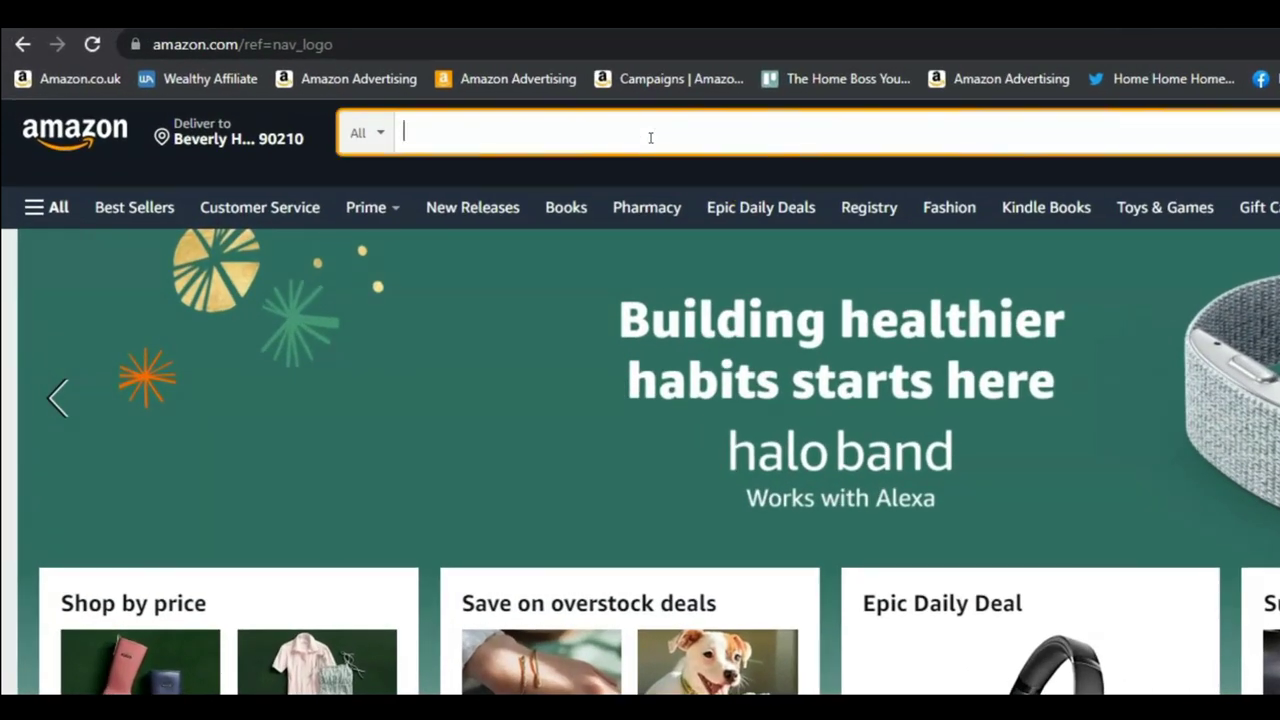
type("activity book")
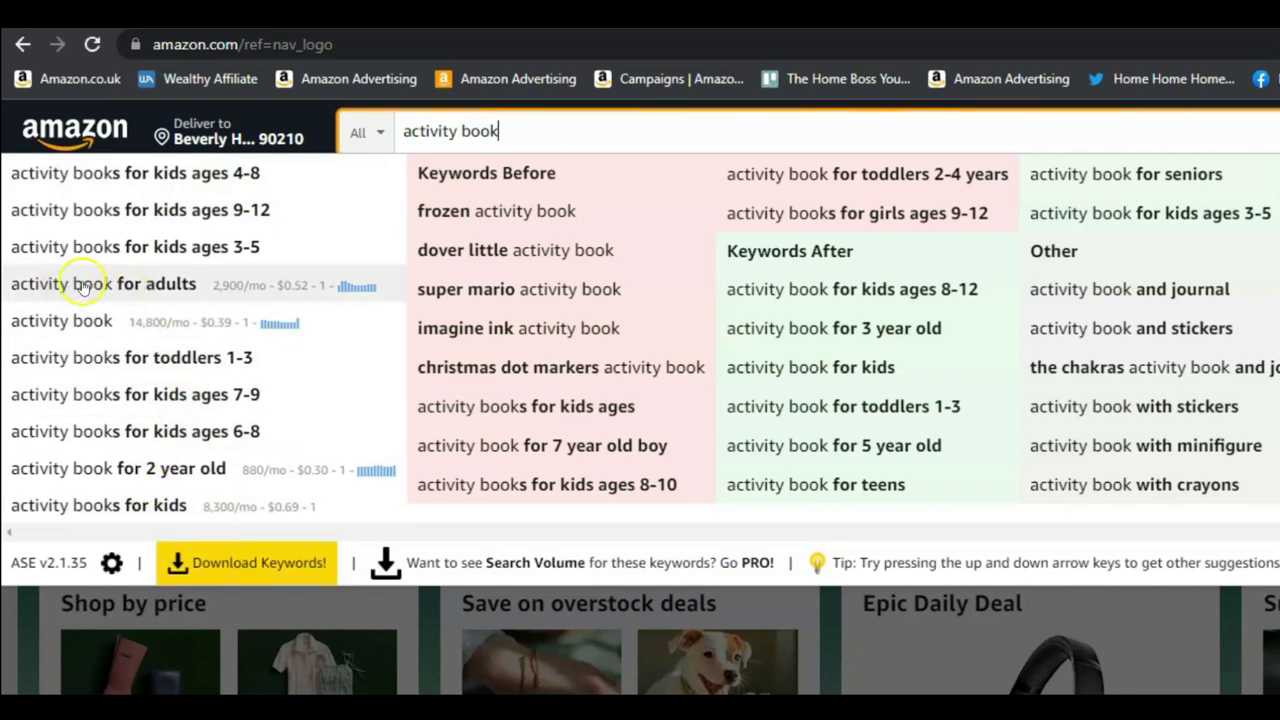
Search 'activity book for adults' and show its longer suggestions, including 2,900/mo volume
left_click(117, 285)
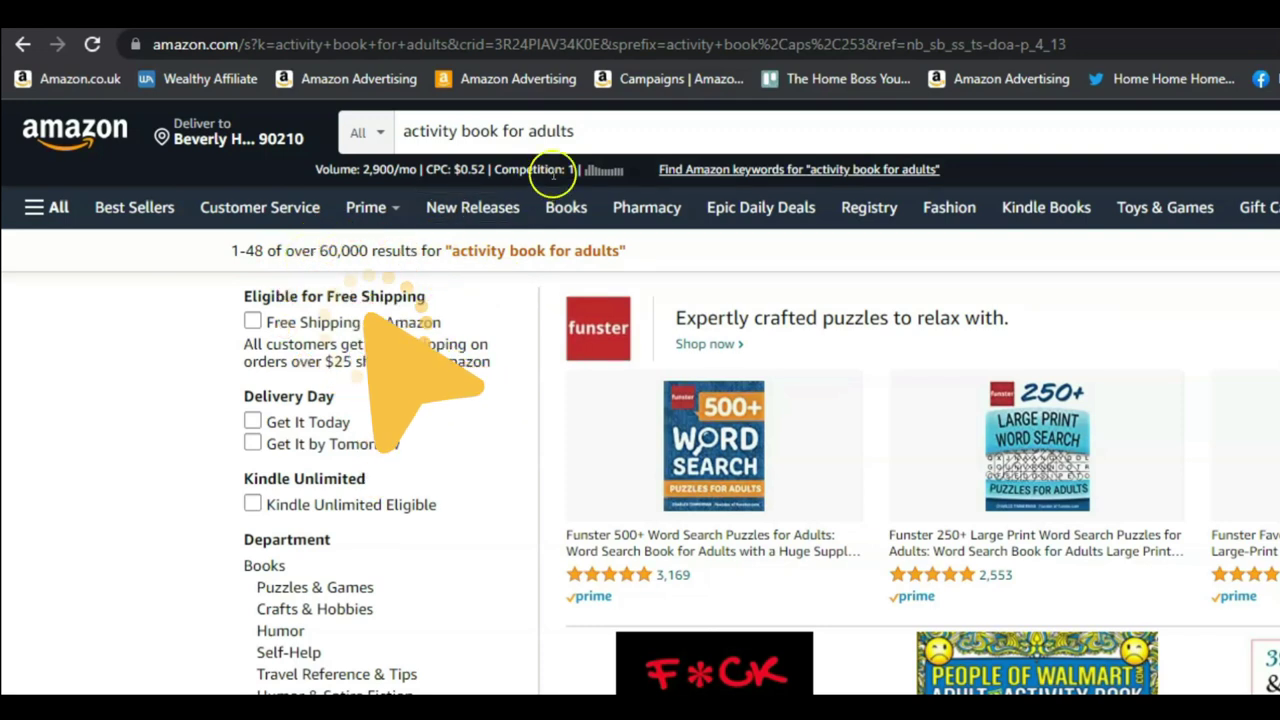
left_click(589, 129)
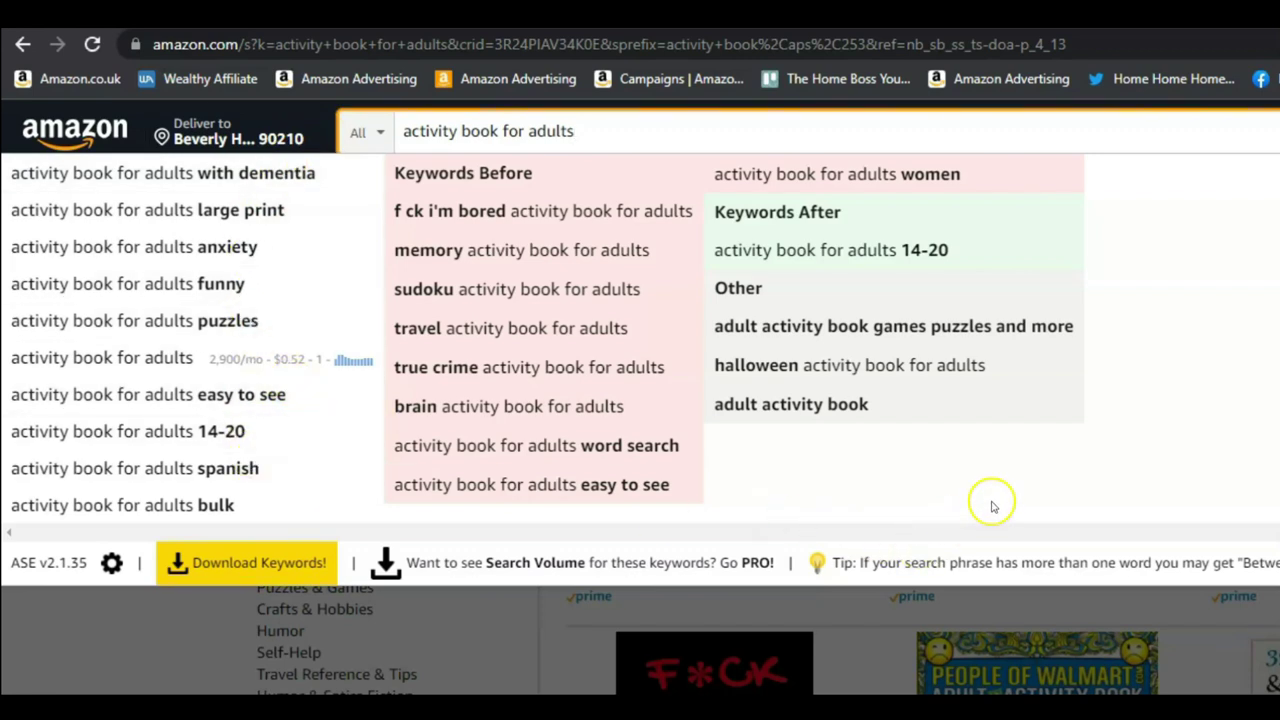
Search the suggestion 'activity book for adults with dementia', returning over 1,000 results
left_click(329, 171)
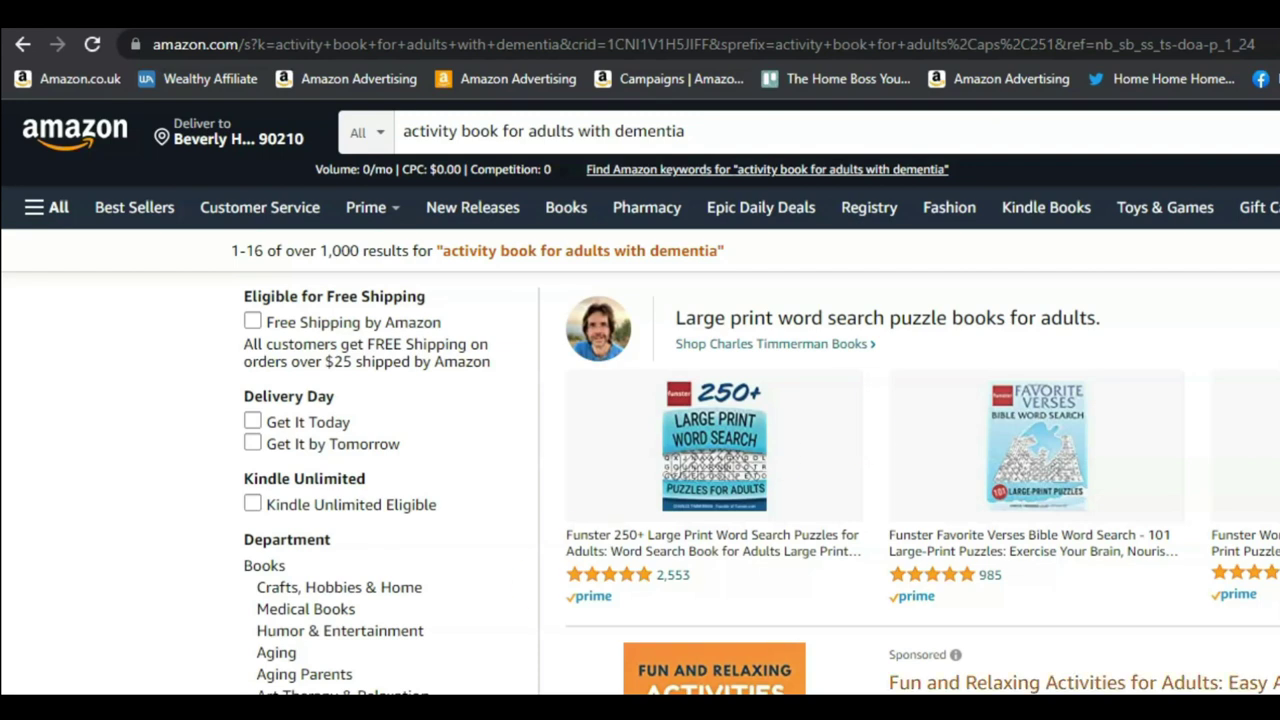
Read the first listing's BSR of #100,270, then open the Best Sellers in Books list
scroll(640, 400, "down", 2)
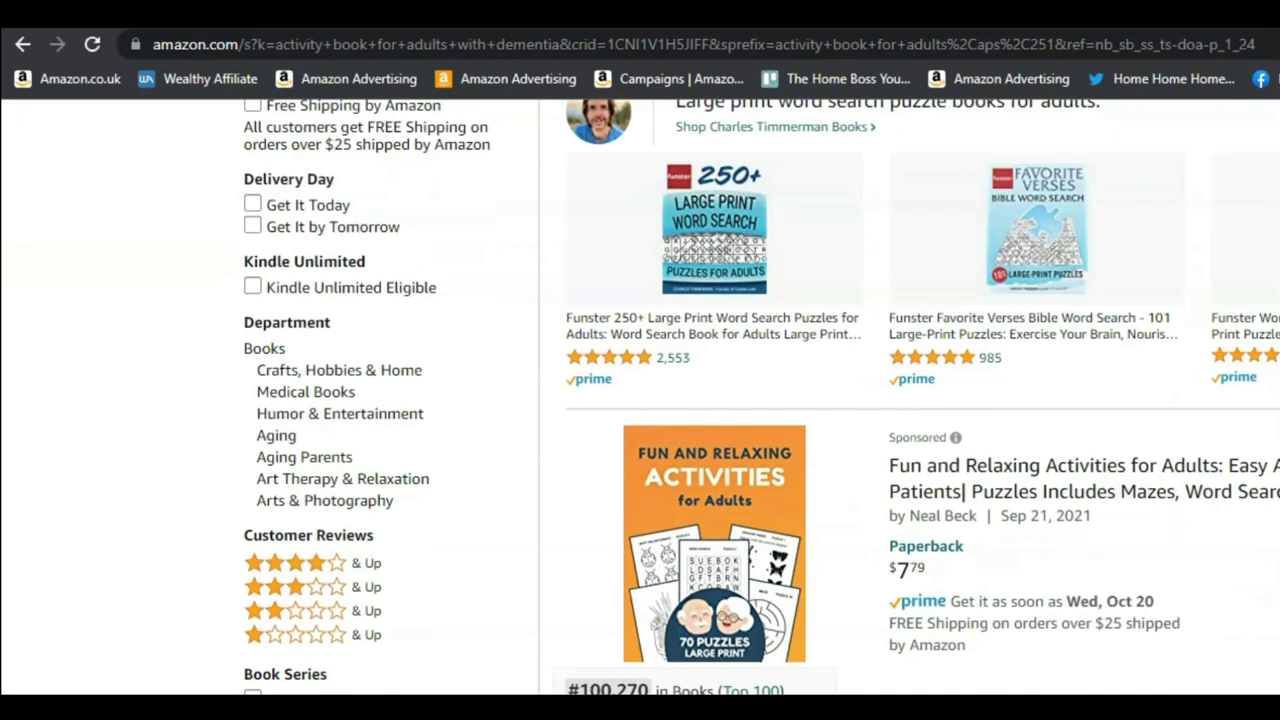
scroll(640, 400, "down", 2)
mouse_move(703, 262)
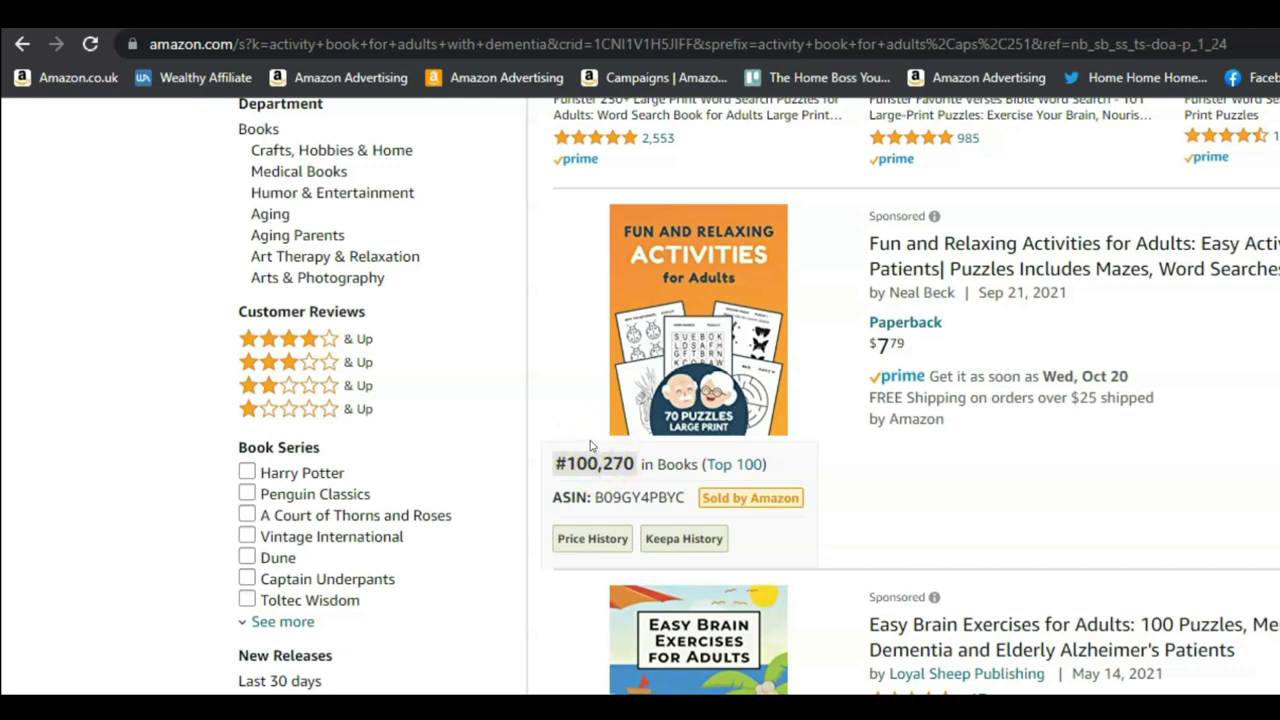
left_click(737, 466)
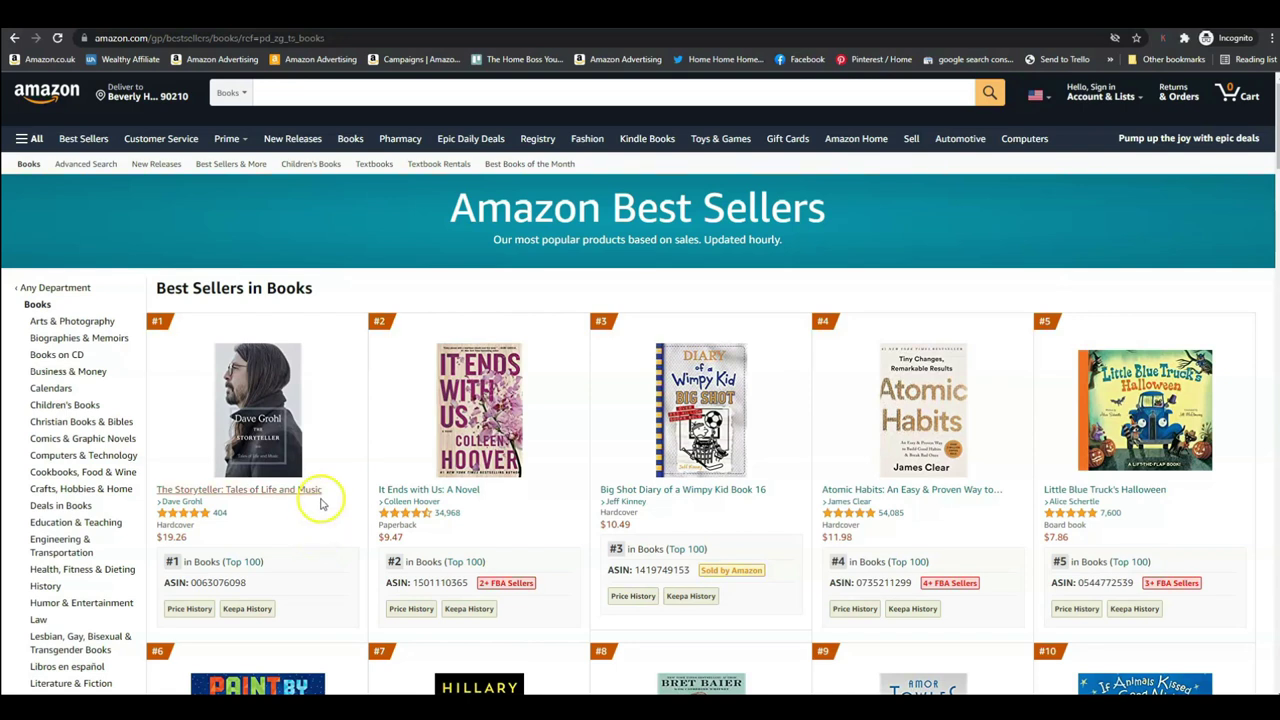
Browse the Best Sellers in Books ranks, then go back to the dementia activity book results
mouse_move(496, 470)
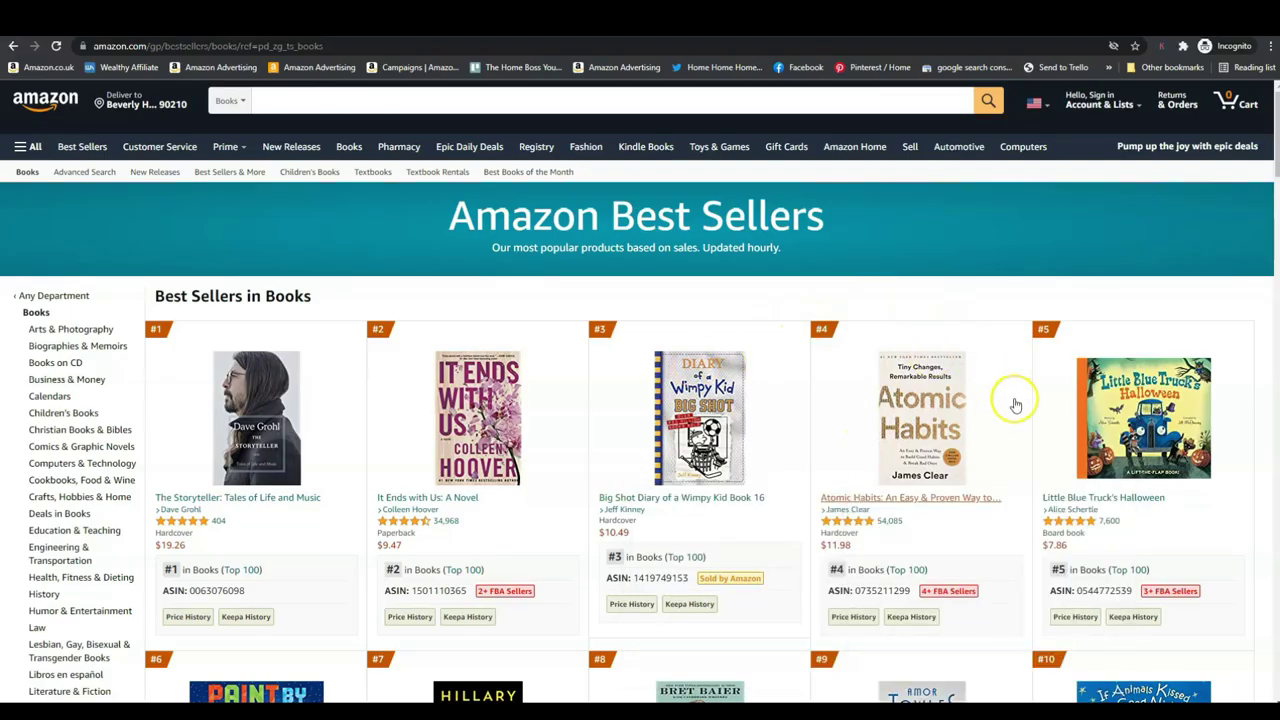
scroll(1014, 404, "down", 1)
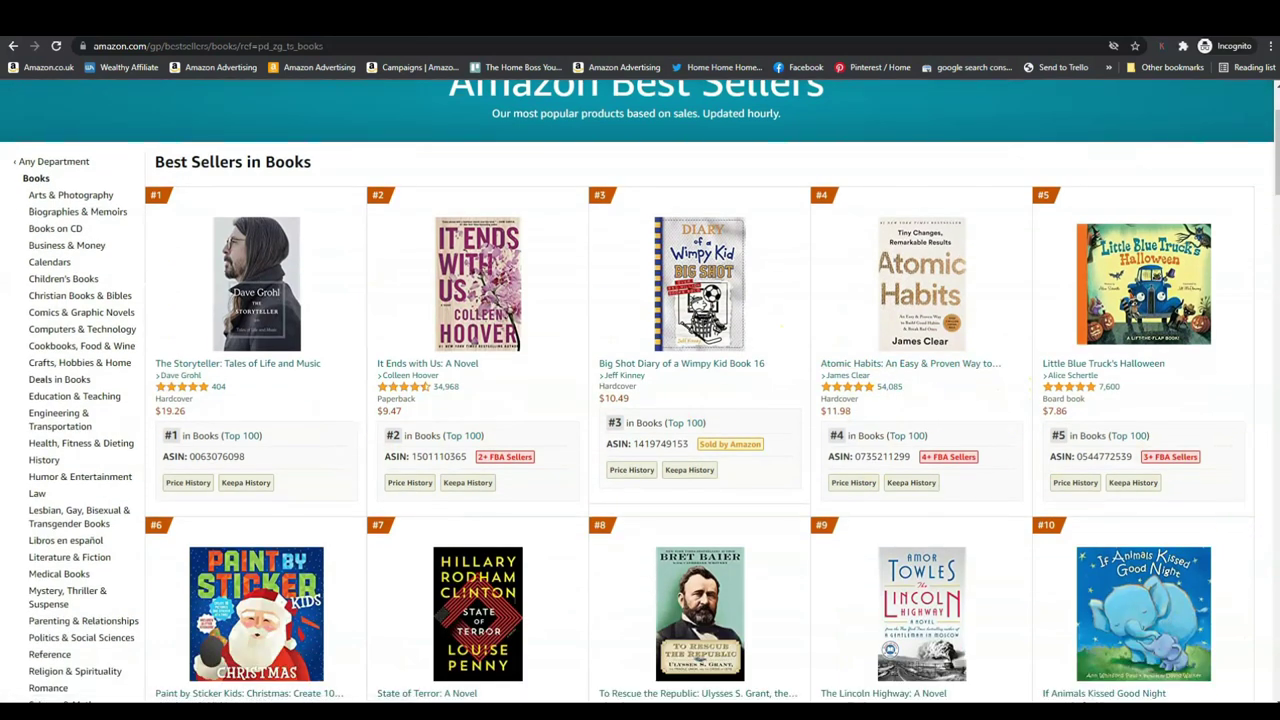
scroll(1234, 543, "down", 3)
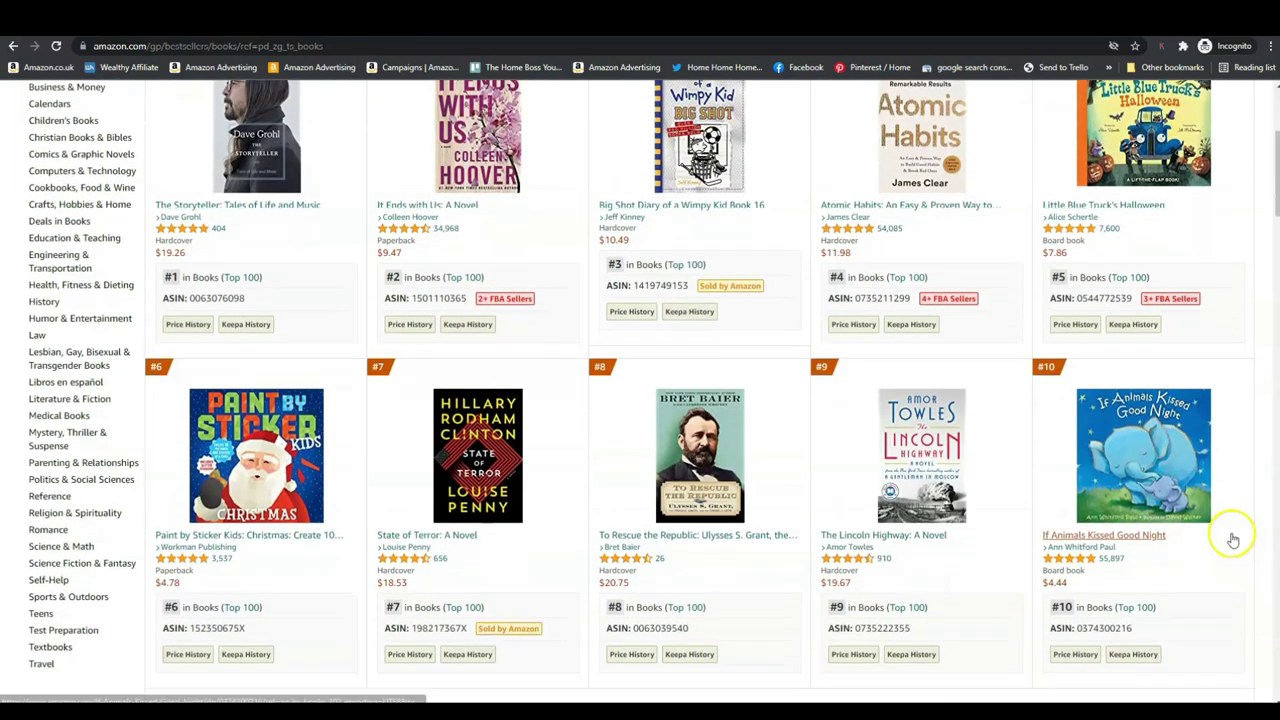
scroll(1232, 537, "up", 2)
scroll(1231, 537, "up", 2)
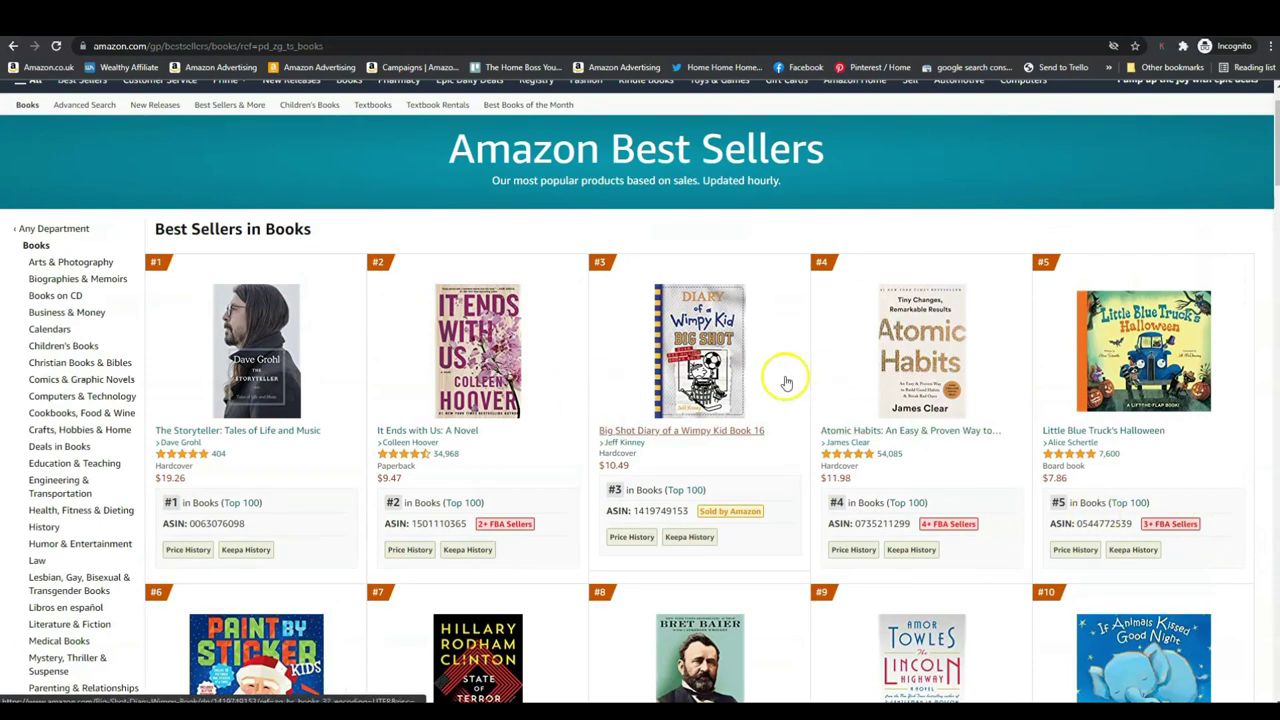
scroll(1230, 516, "down", 1)
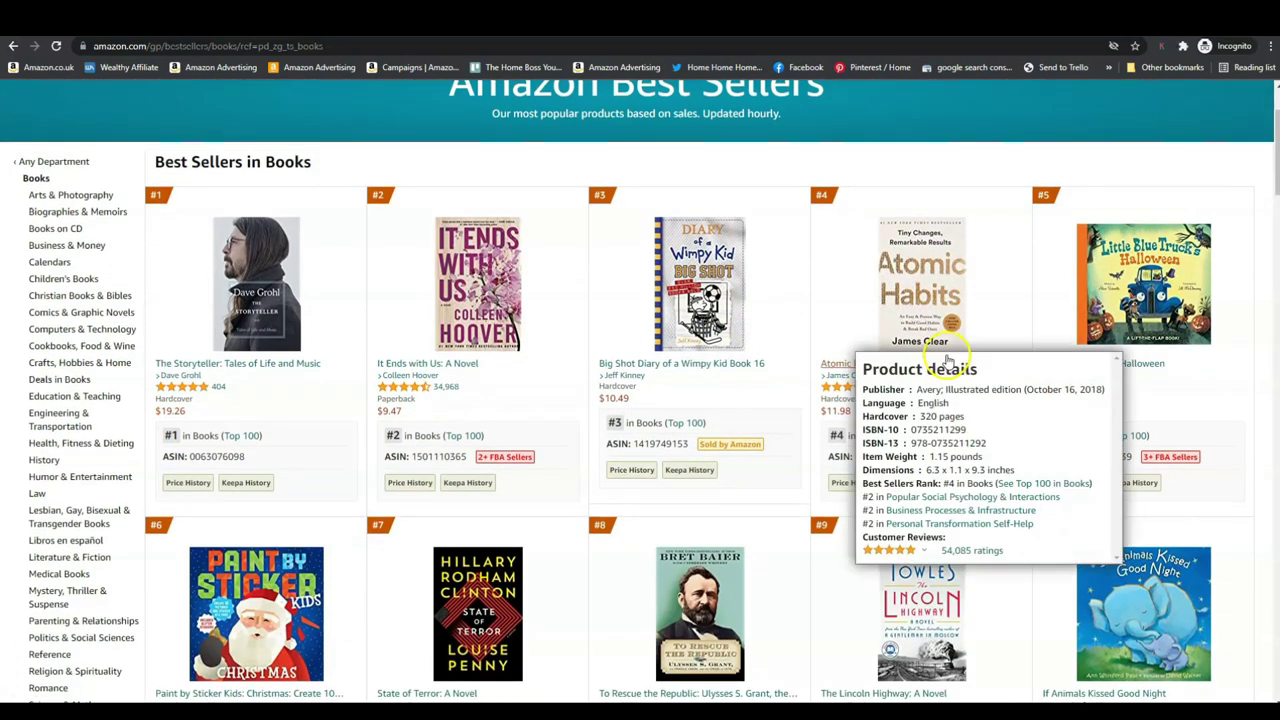
scroll(850, 160, "down", 3)
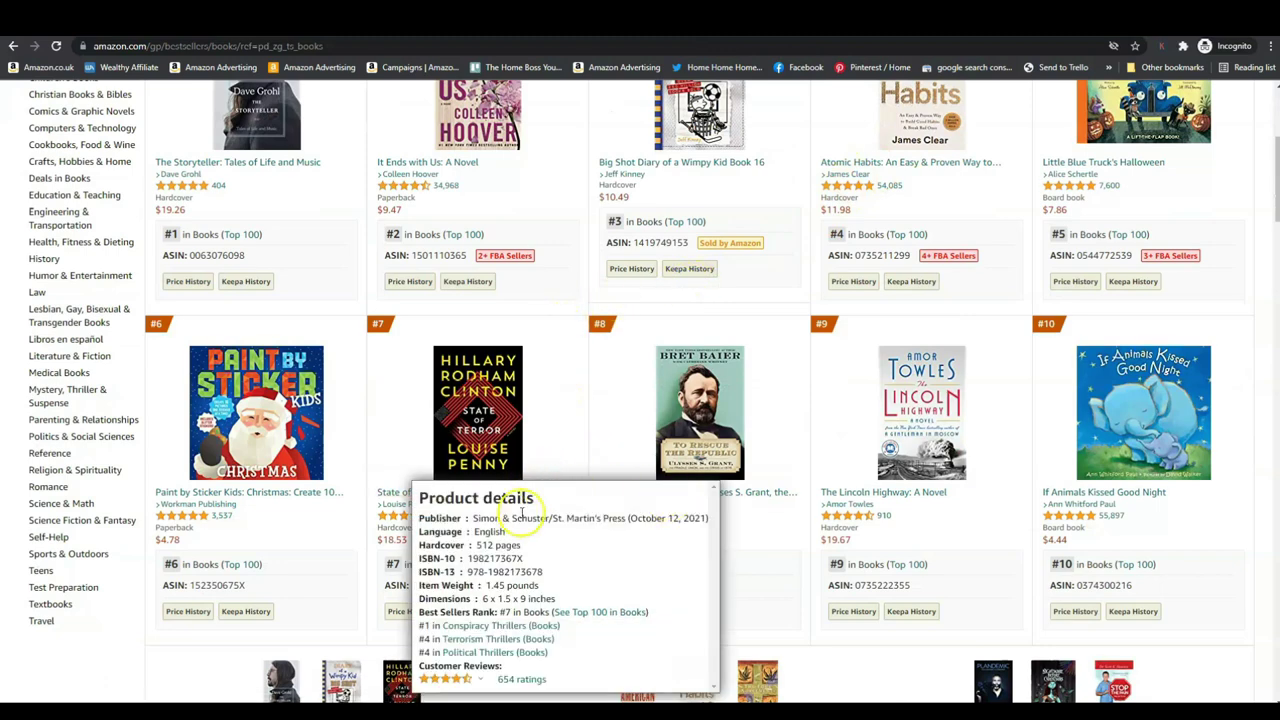
scroll(623, 497, "down", 8)
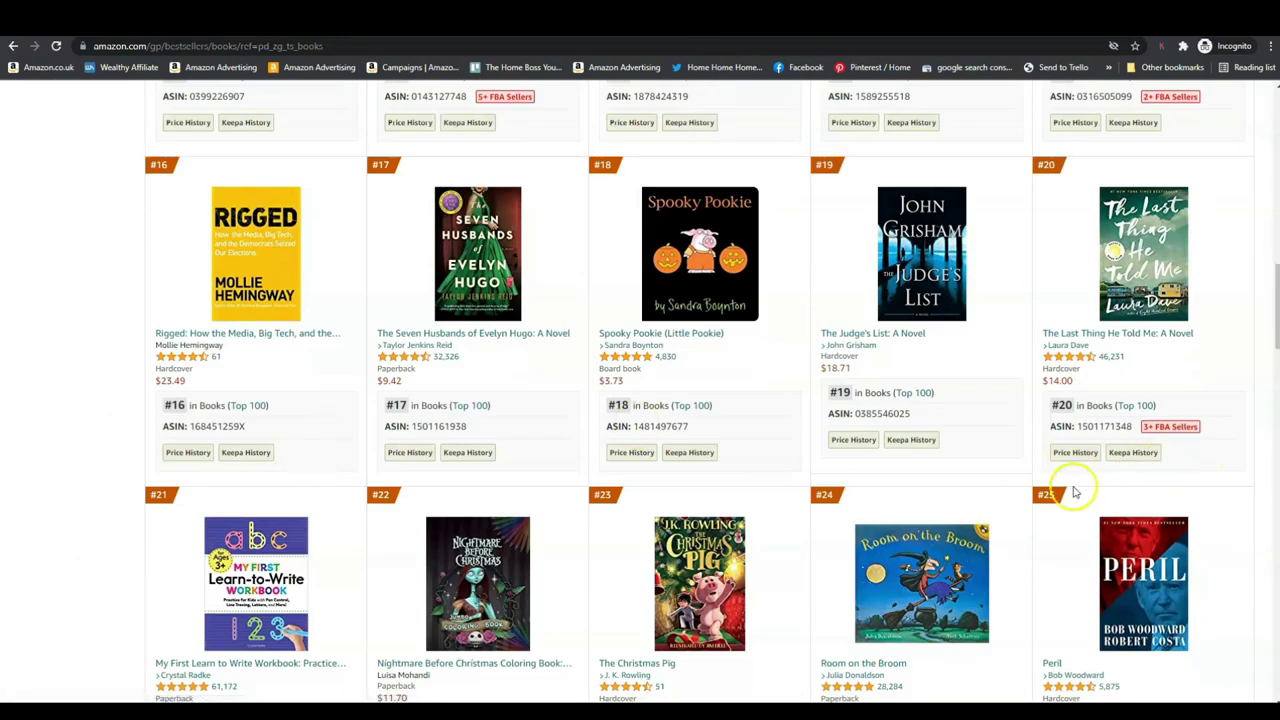
scroll(1245, 518, "down", 2)
scroll(1245, 518, "down", 2)
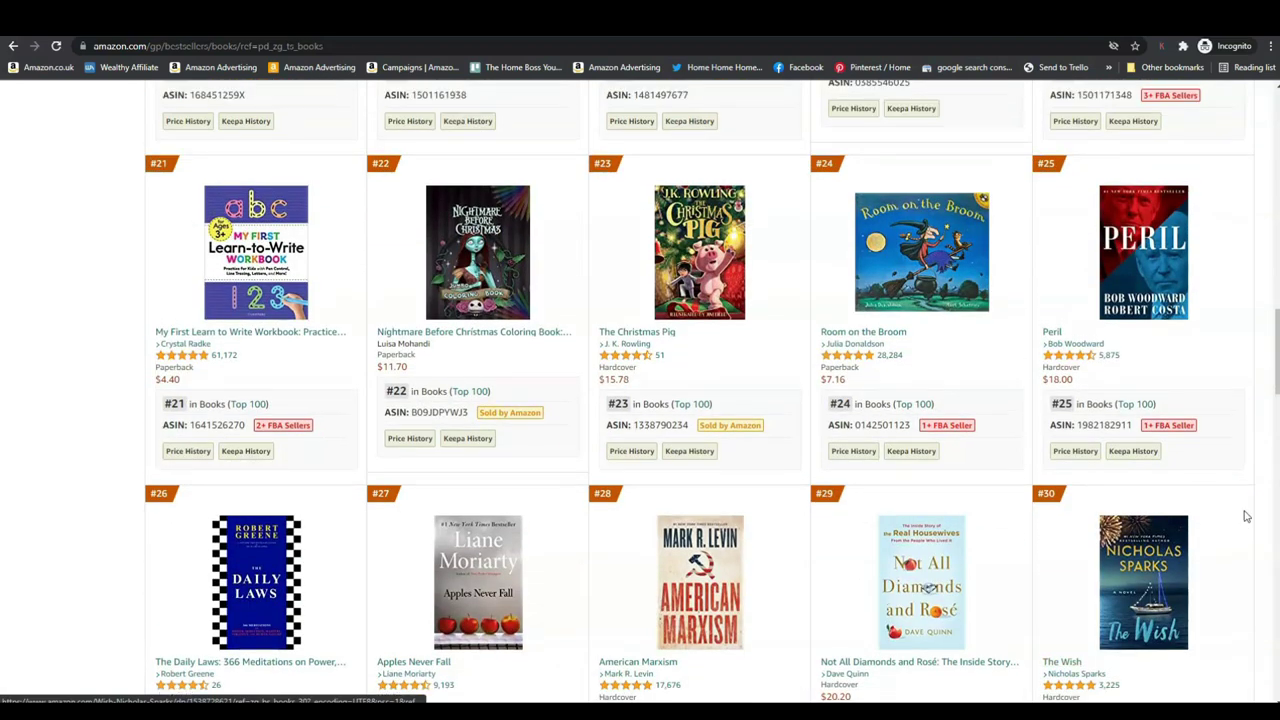
scroll(1245, 518, "up", 10)
scroll(1245, 516, "up", 5)
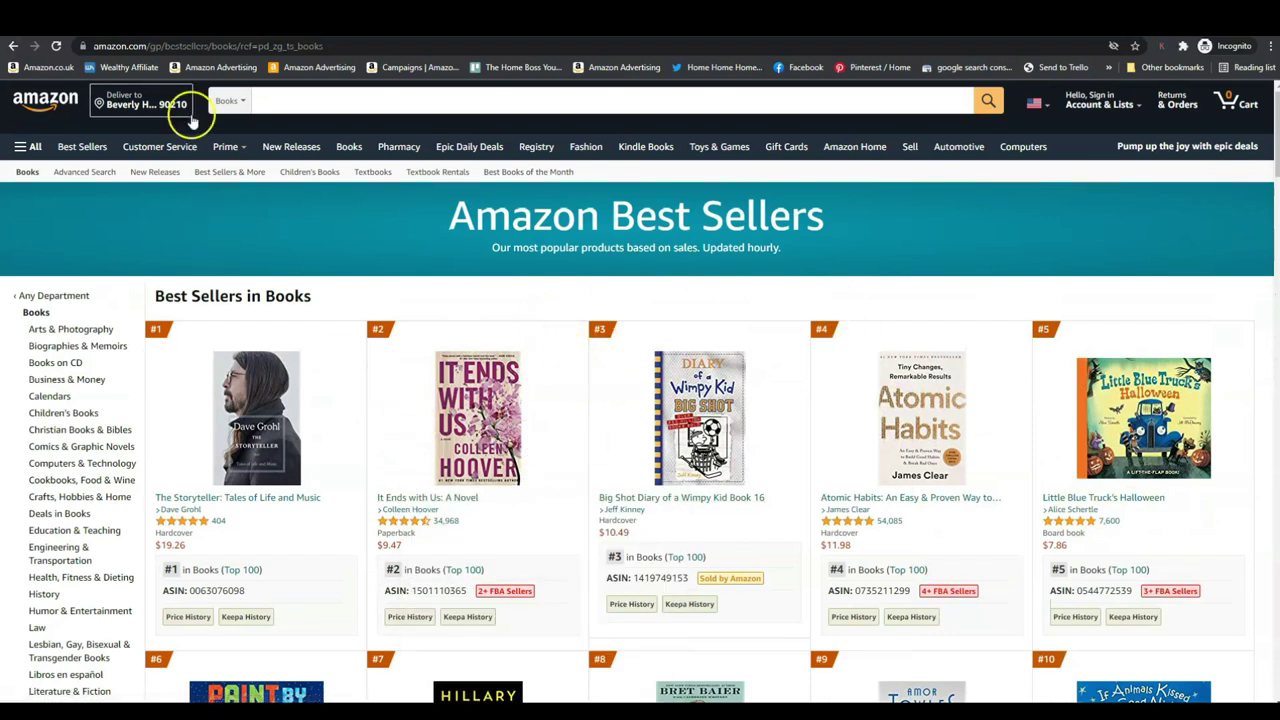
left_click(12, 47)
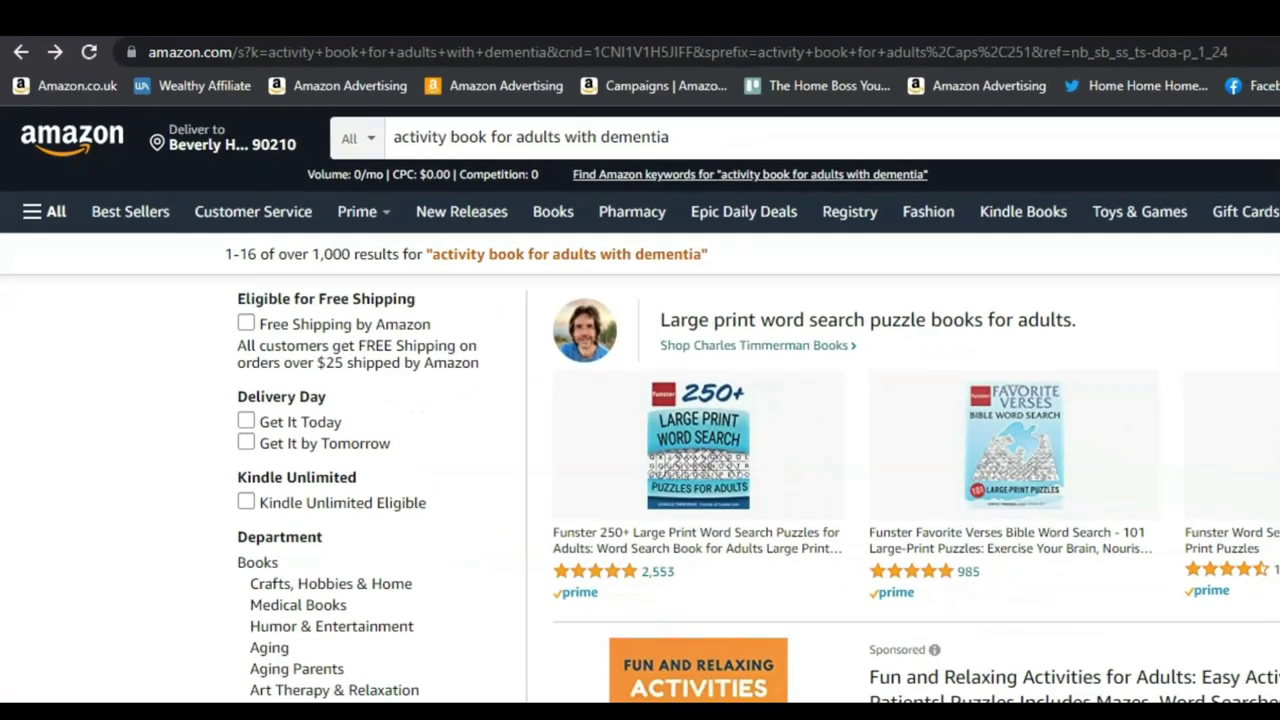
Review result BSRs, then show suggestions like 'adult activity book for people with dementia'
scroll(1194, 514, "down", 2)
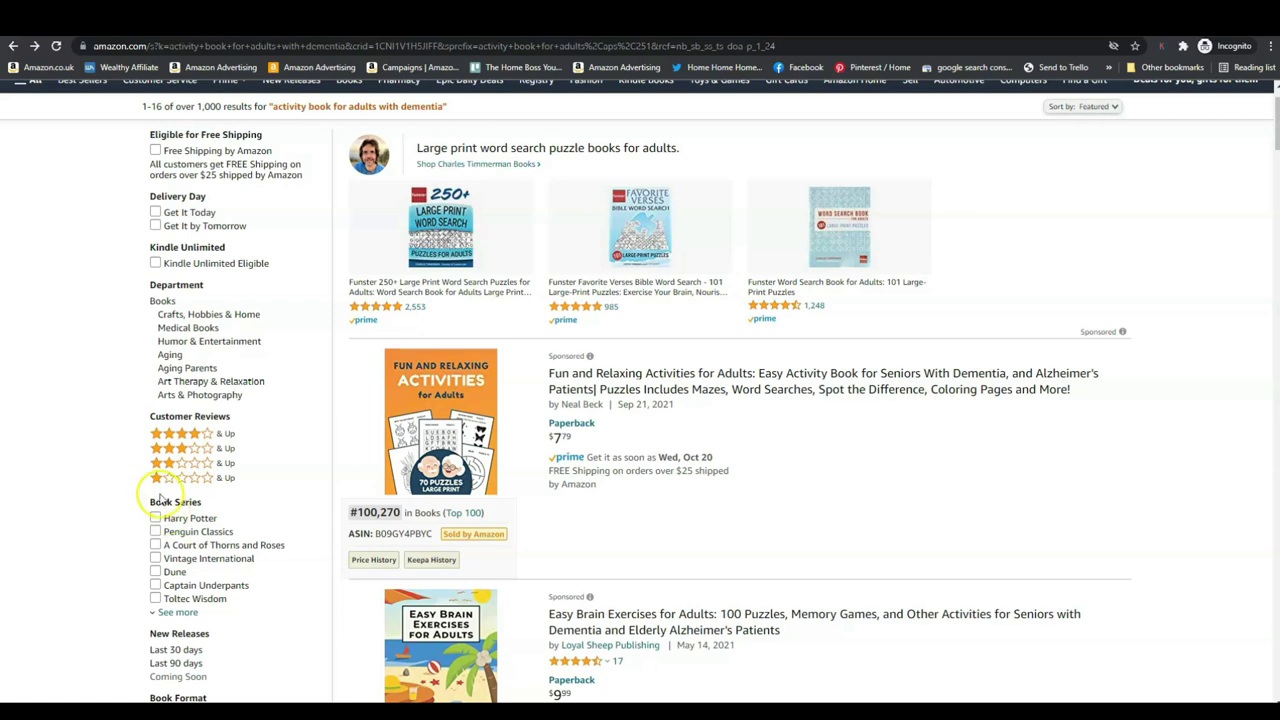
scroll(220, 175, "up", 1)
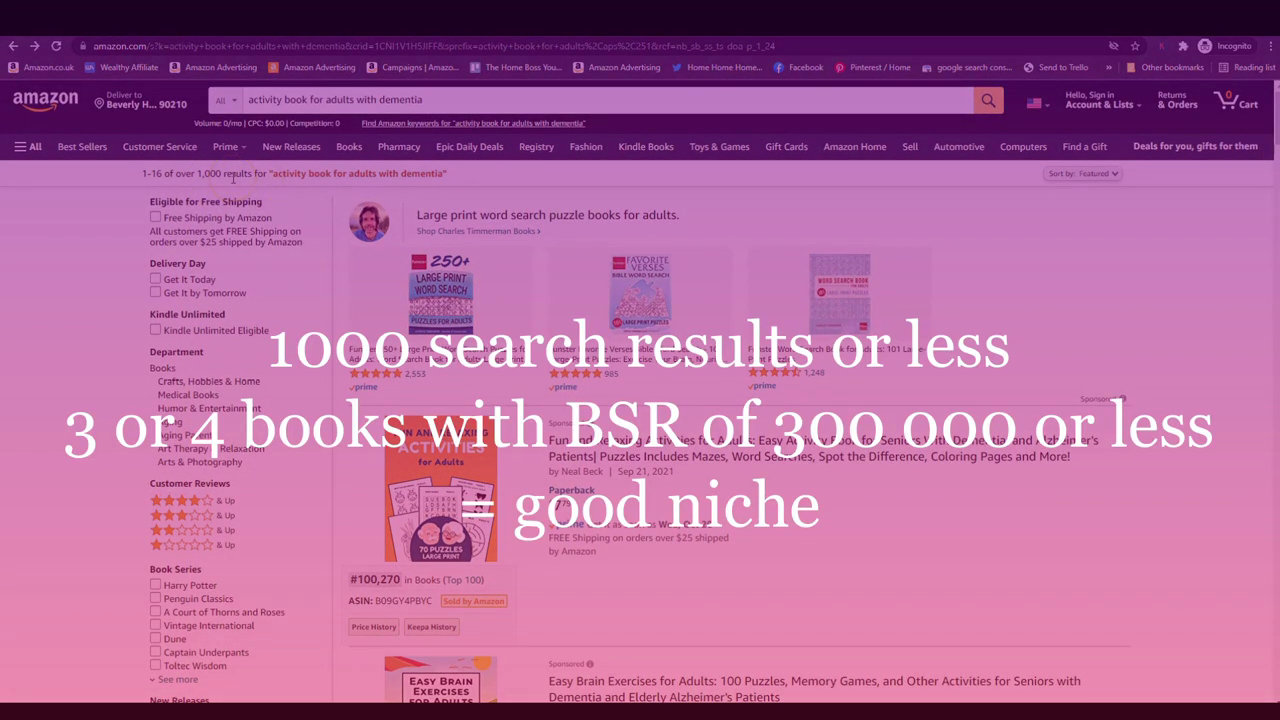
scroll(796, 564, "down", 1)
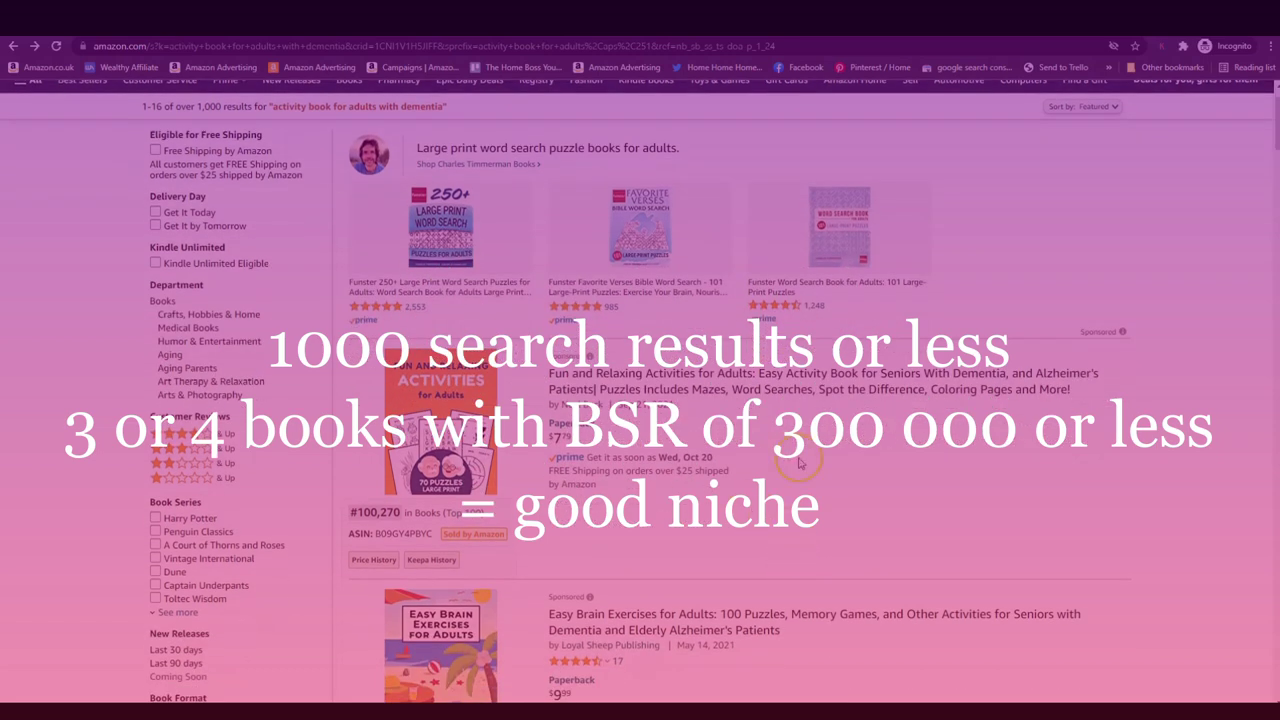
scroll(780, 480, "down", 2)
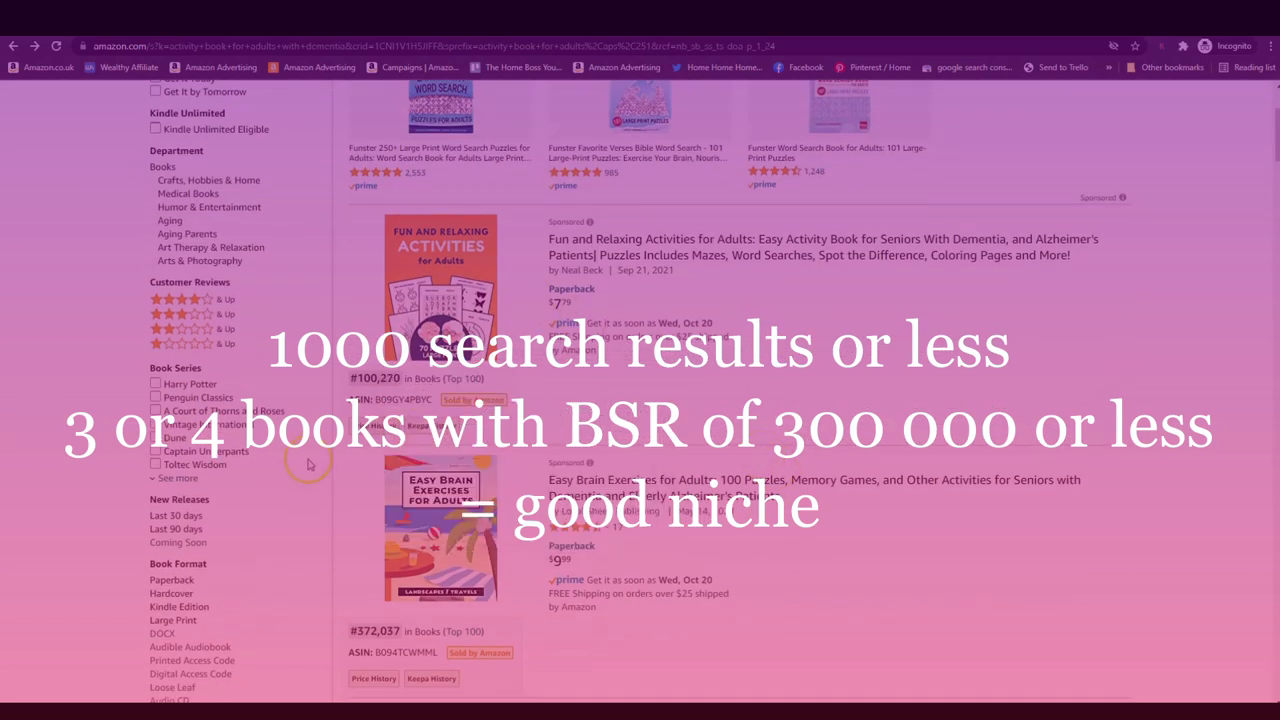
scroll(339, 548, "down", 15)
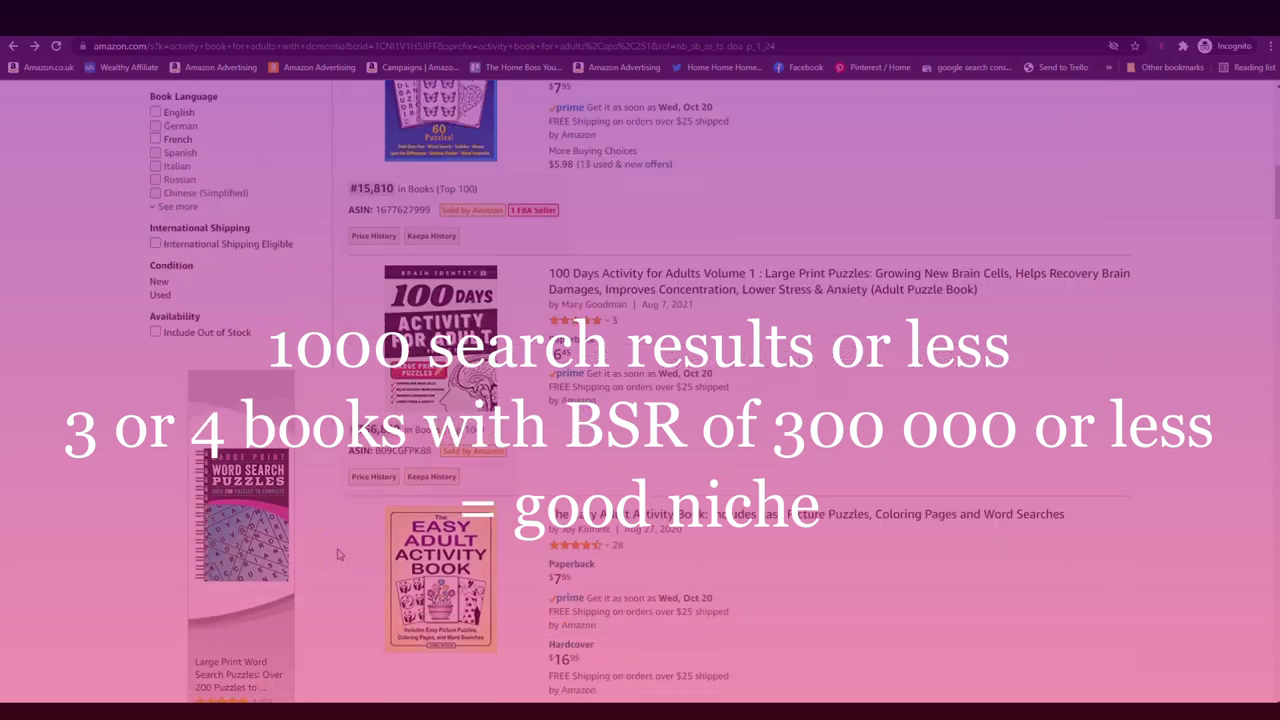
scroll(339, 553, "down", 8)
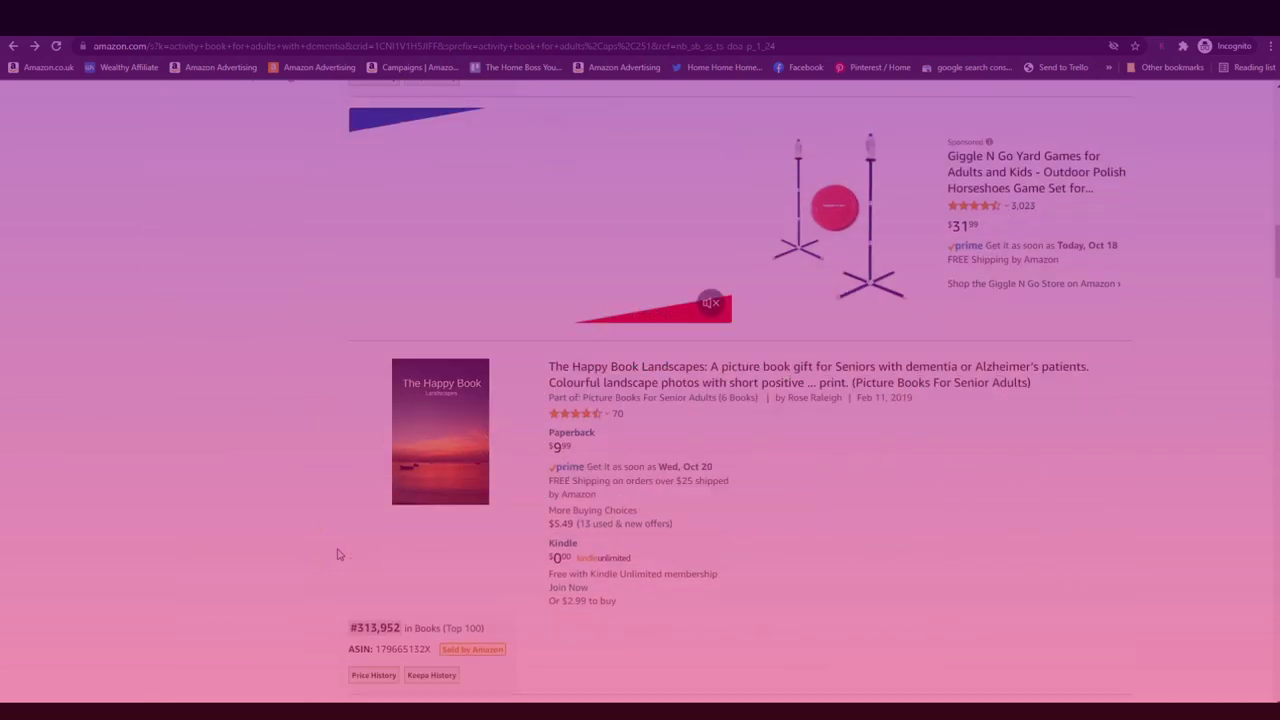
scroll(286, 518, "down", 7)
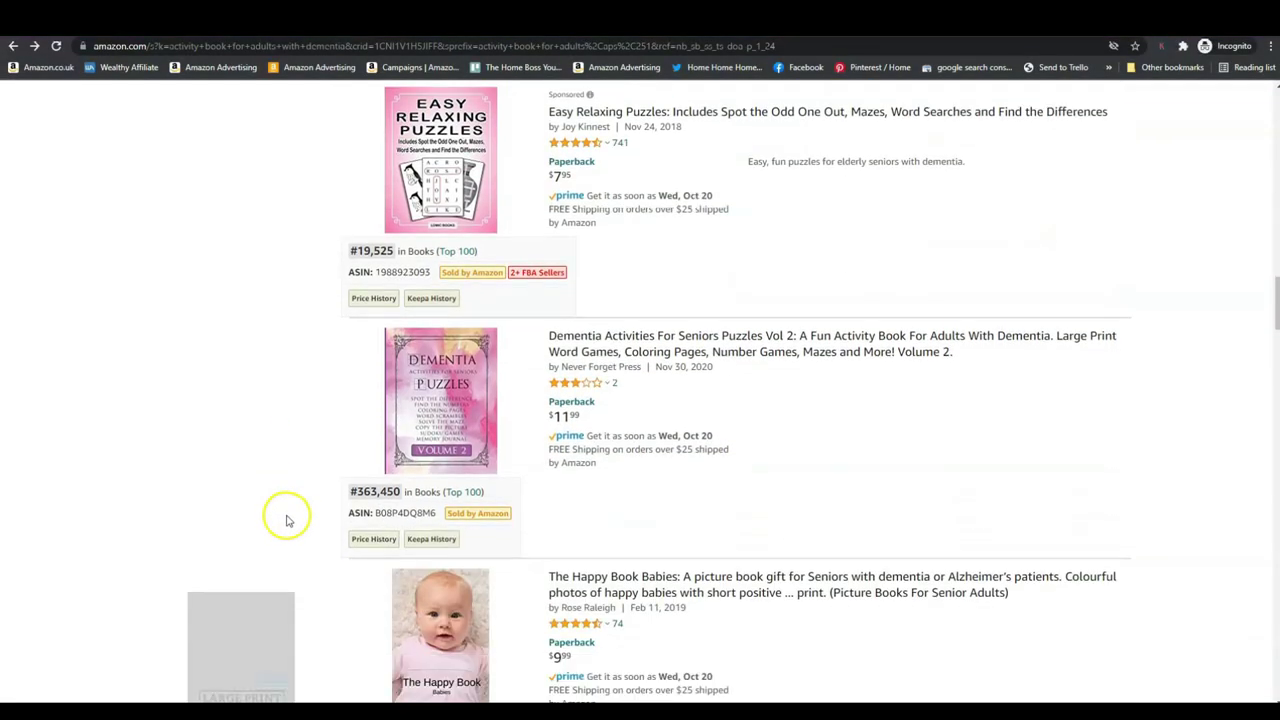
scroll(286, 520, "down", 2)
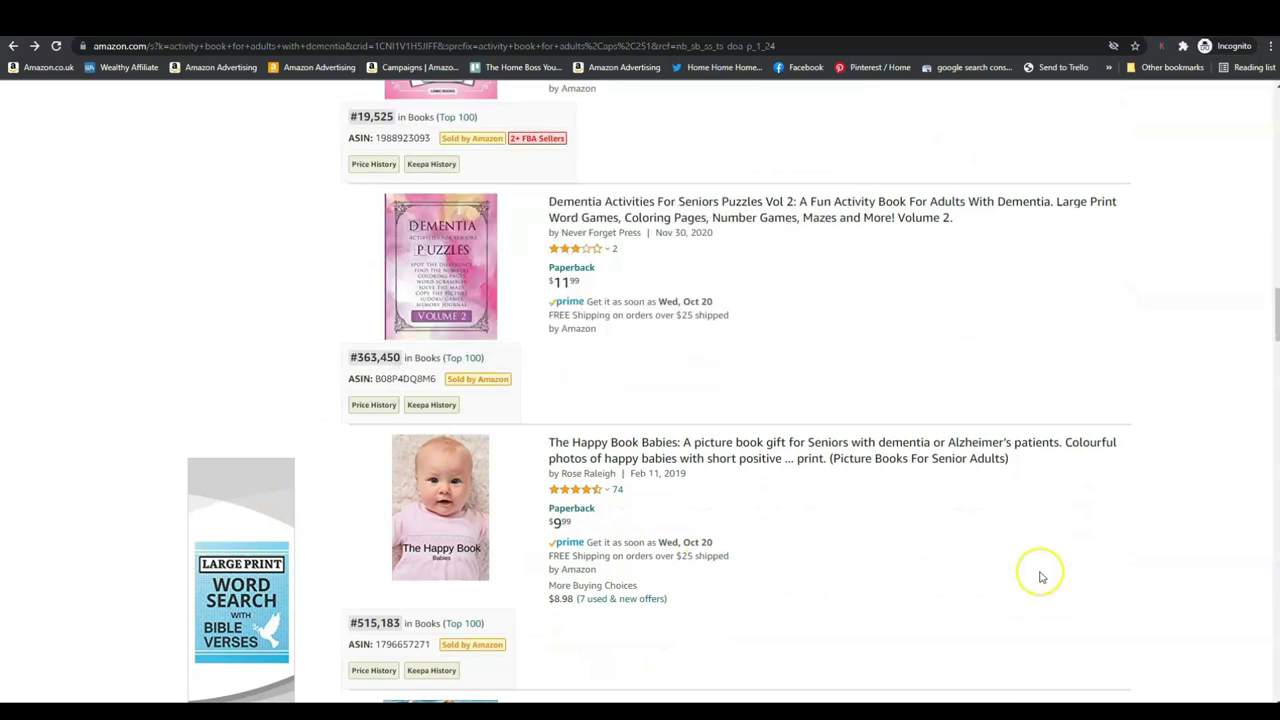
scroll(1037, 571, "up", 3)
scroll(1040, 577, "up", 15)
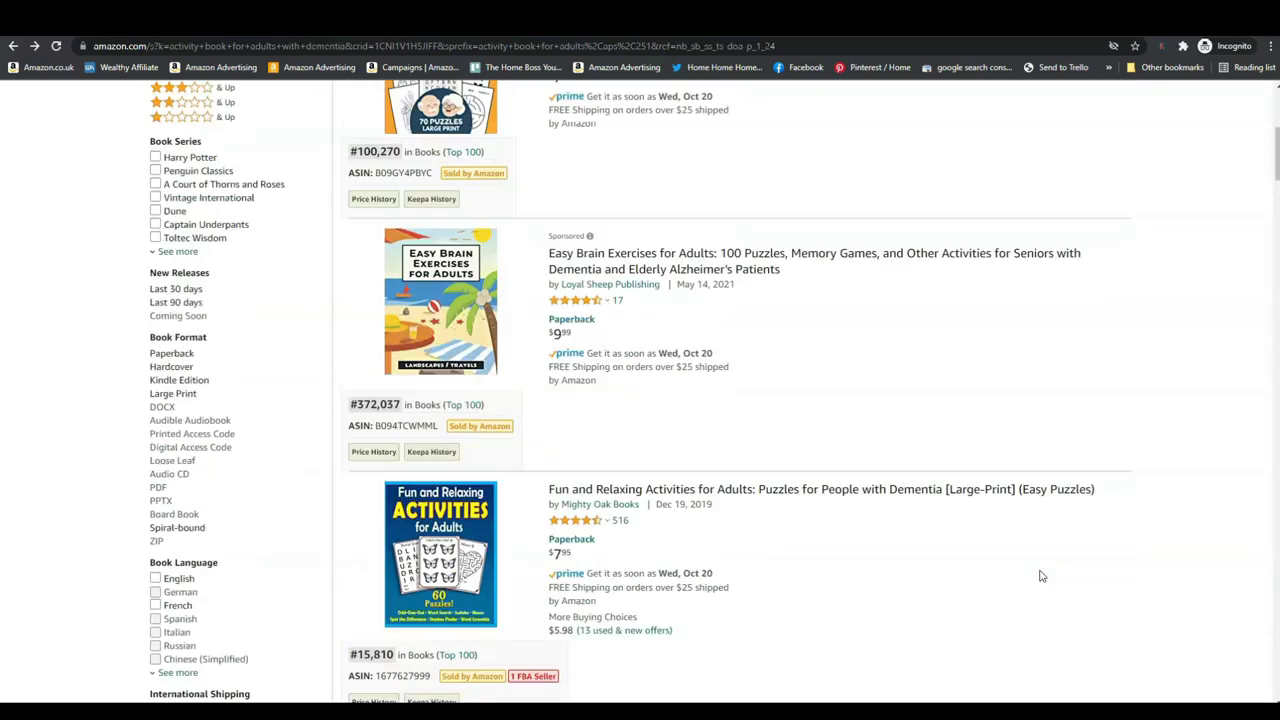
scroll(1040, 510, "up", 3)
scroll(970, 425, "up", 3)
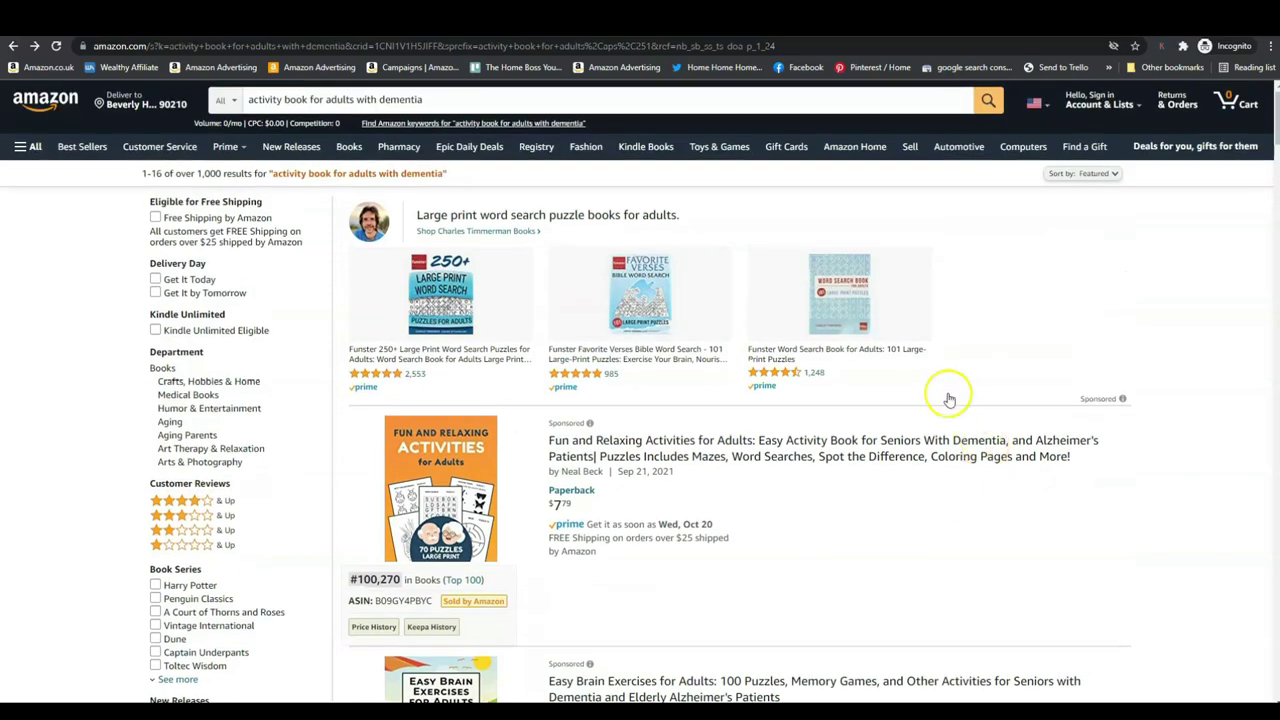
left_click(432, 100)
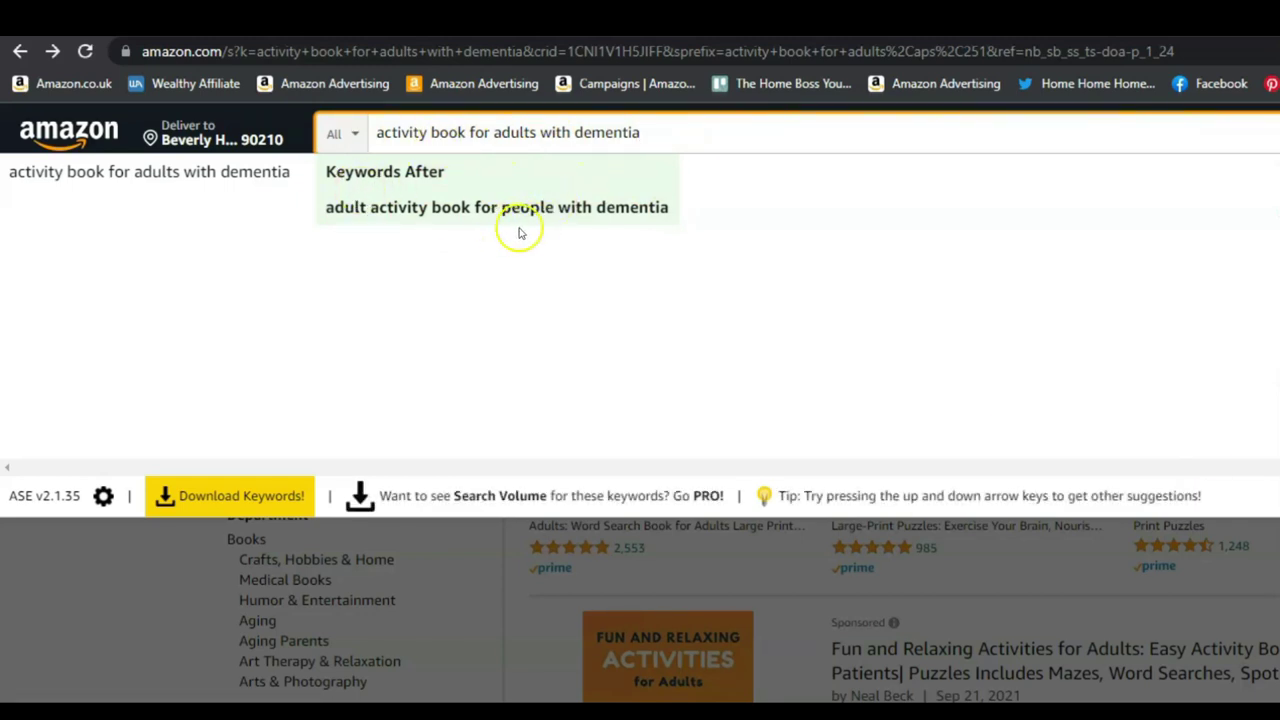
Trim the search box back to 'activity book for adults' to compare its suggestions, then close them
key("BackSpace")
key("BackSpace")
key("BackSpace")
key("BackSpace")
key("BackSpace")
key("BackSpace")
key("BackSpace")
key("BackSpace")
key("BackSpace")
key("BackSpace")
key("BackSpace")
key("BackSpace")
key("BackSpace")
key("BackSpace")
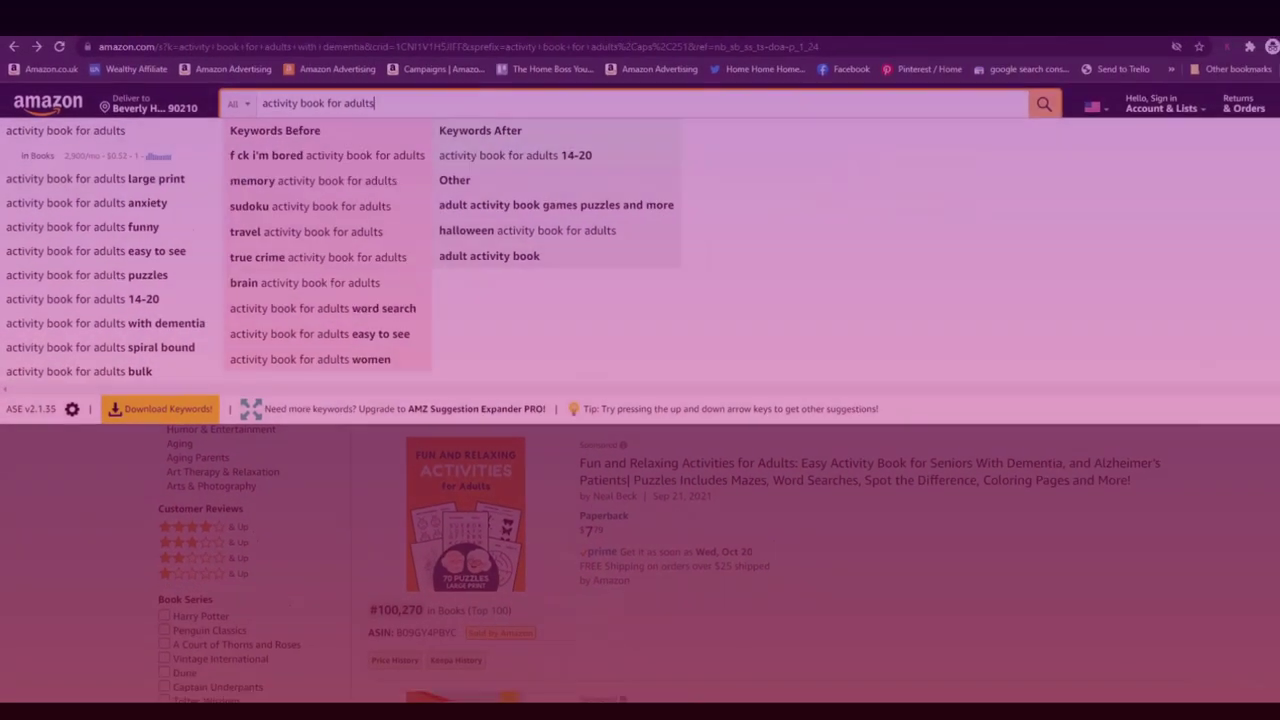
left_click(70, 656)
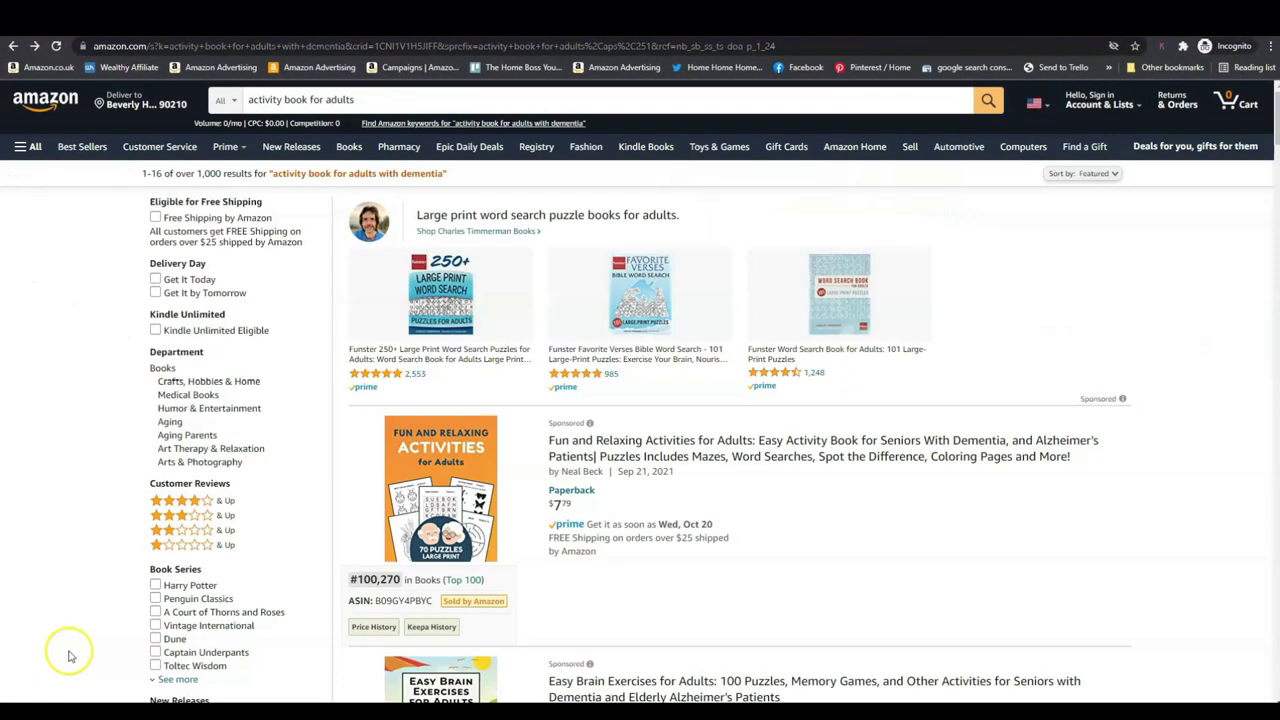